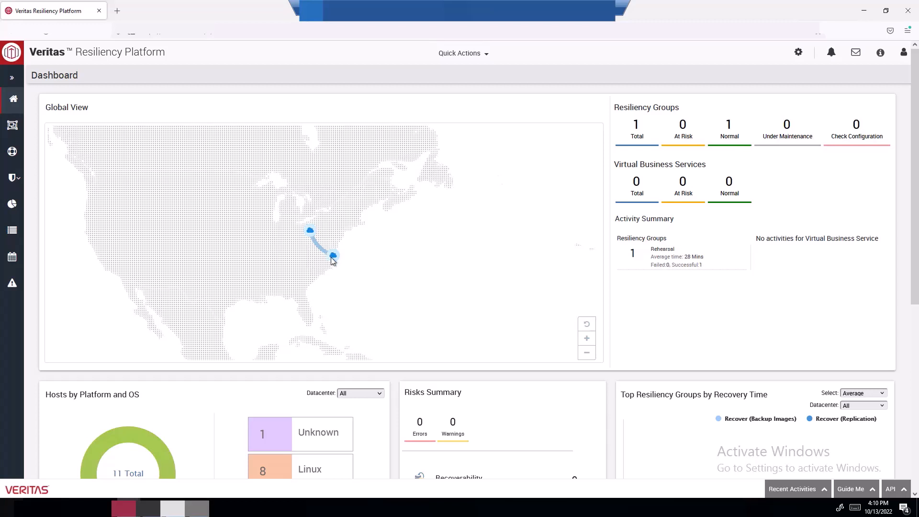
- Open the Automation_AwsToAws_Sanity resiliency group from the assets and review its details, replication status and virtual machines
mouse_move(331, 262)
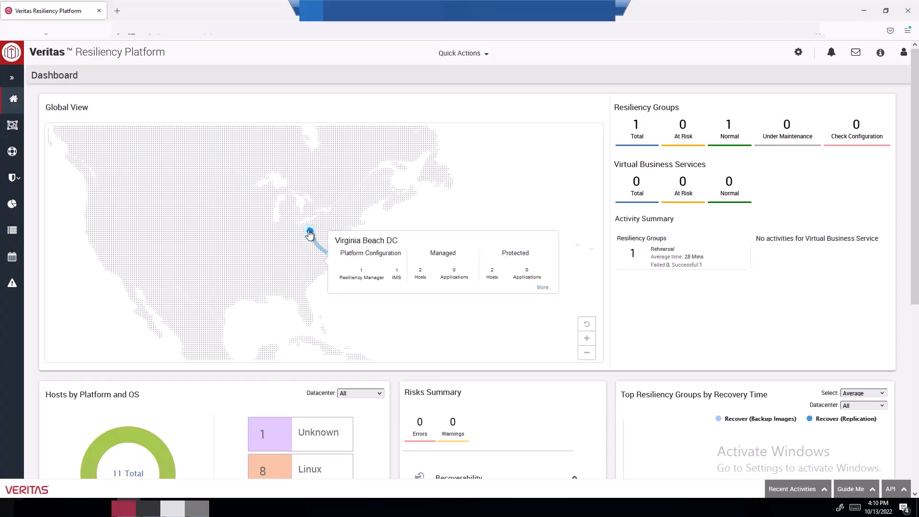
left_click(13, 125)
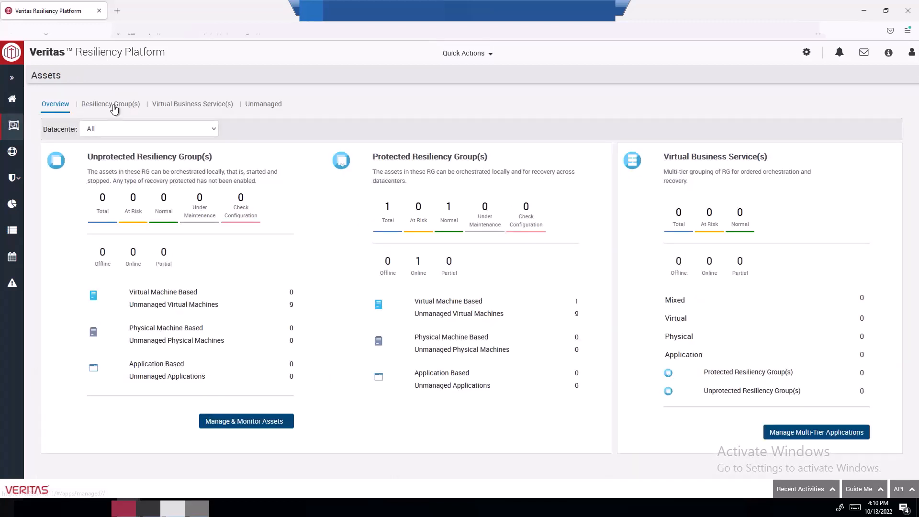
left_click(137, 104)
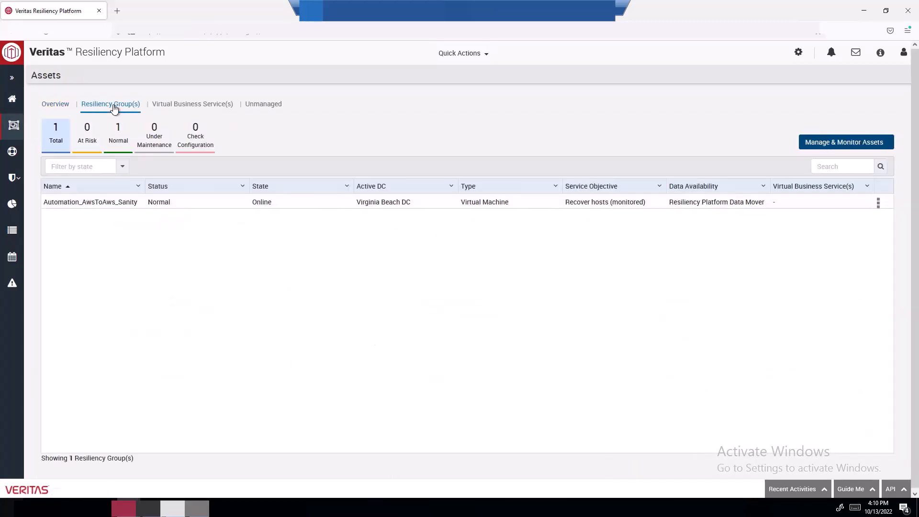
left_click(69, 203)
double_click(70, 204)
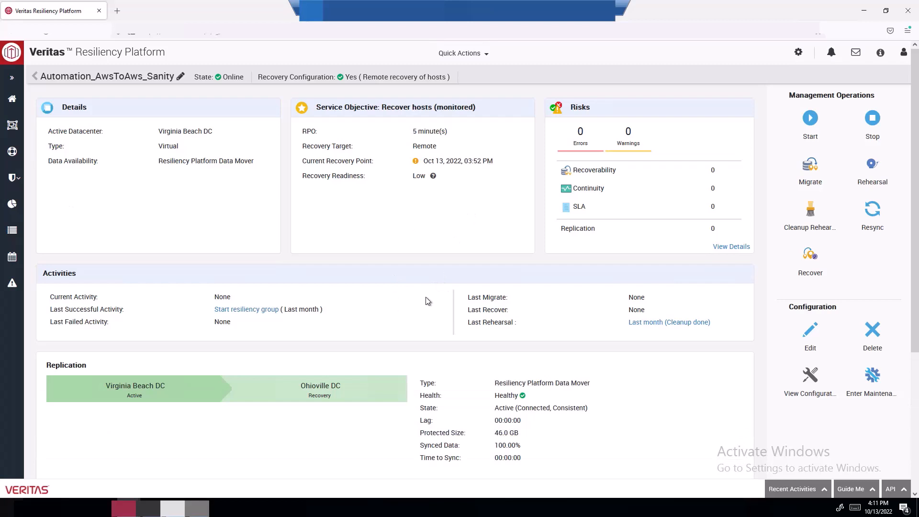
scroll(421, 309, "down", 2)
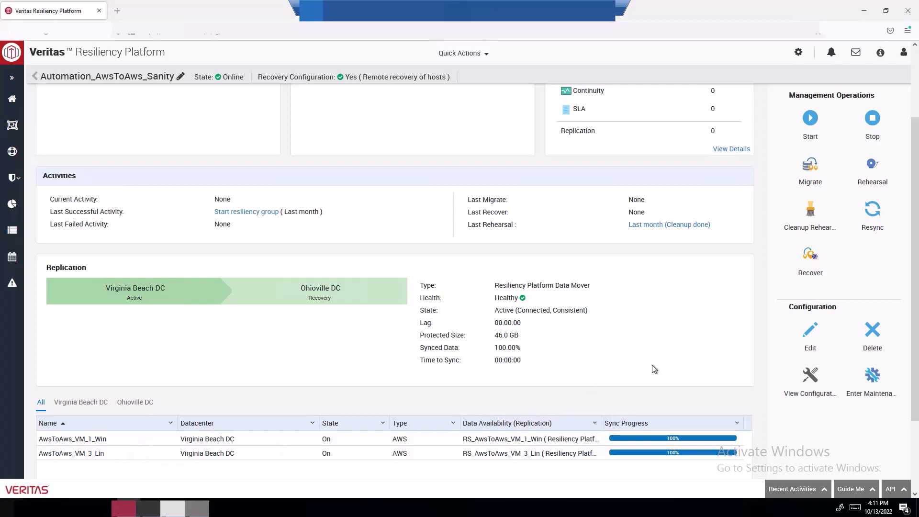
scroll(652, 364, "up", 2)
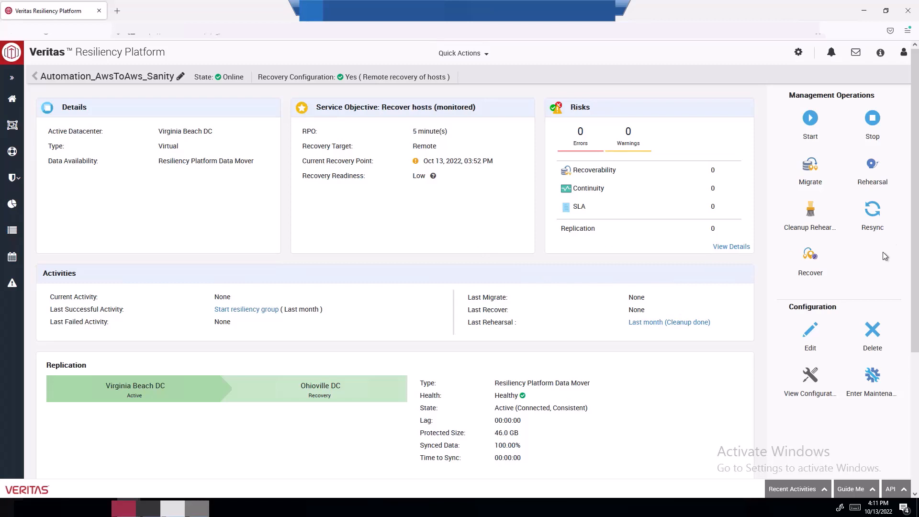
- Start Edit Configuration for the resiliency group and review its selected assets, discovered environment and expanded service objective details
left_click(805, 338)
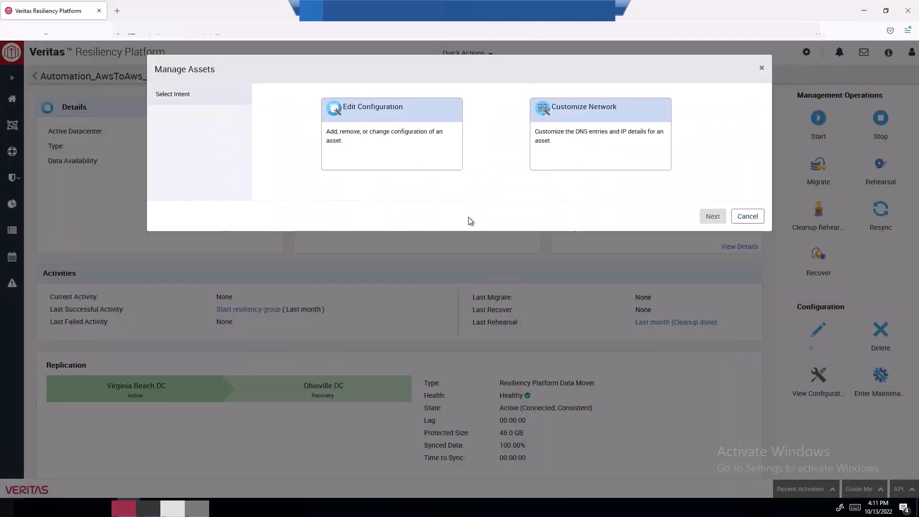
left_click(352, 149)
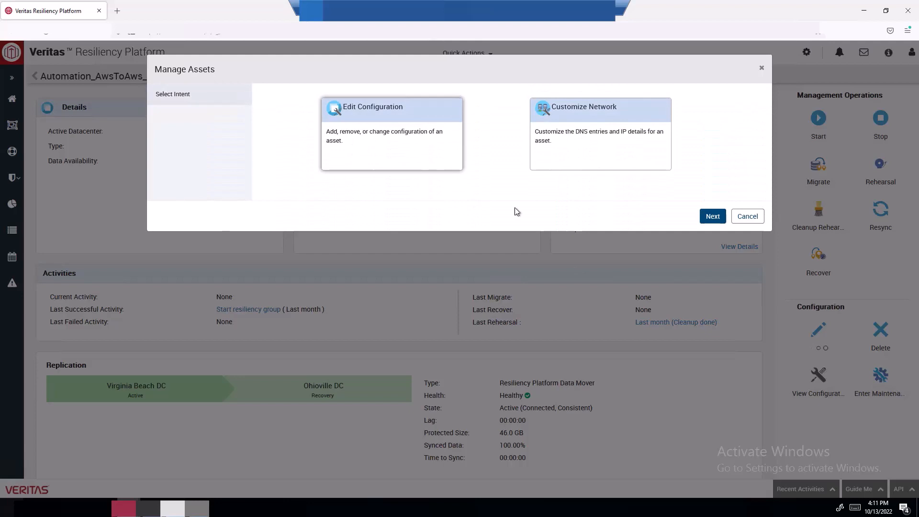
left_click(707, 218)
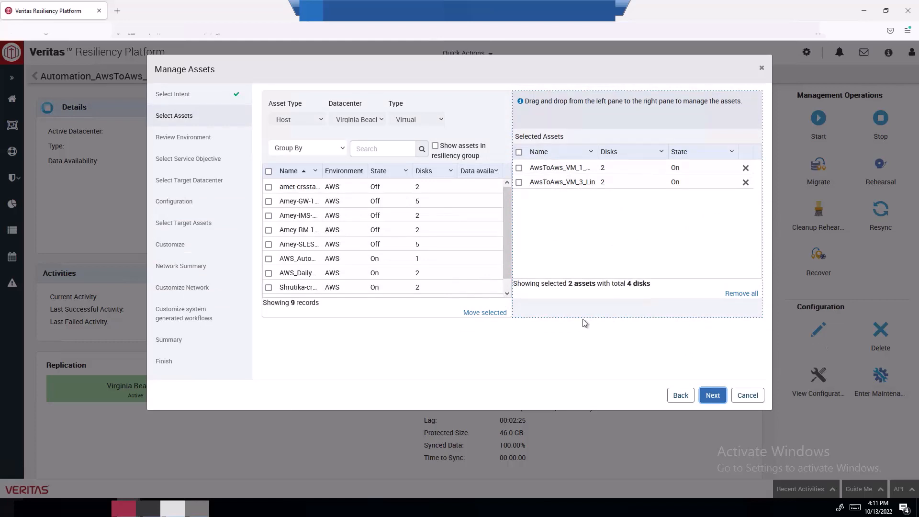
left_click(714, 397)
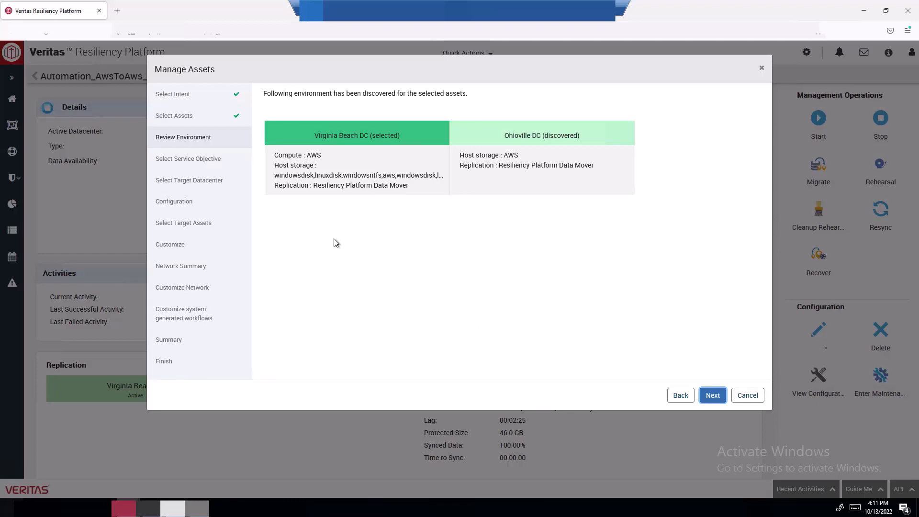
left_click(709, 396)
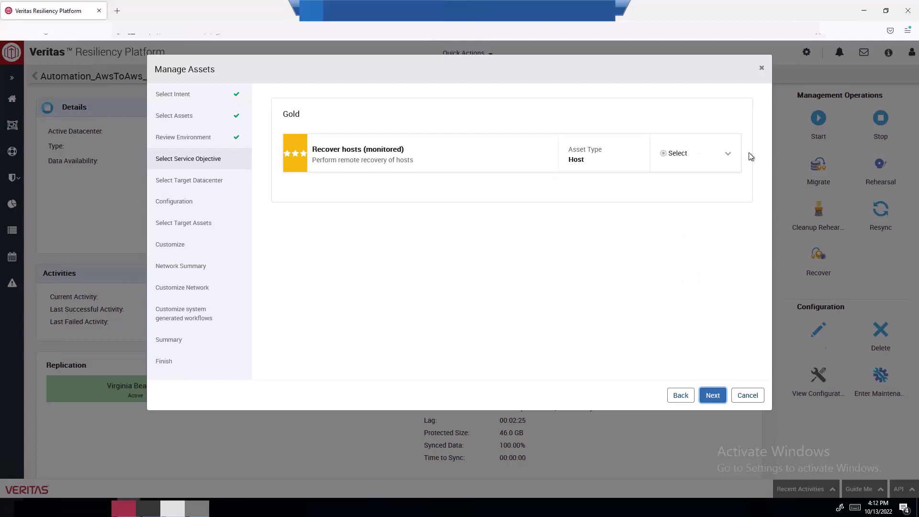
left_click(728, 155)
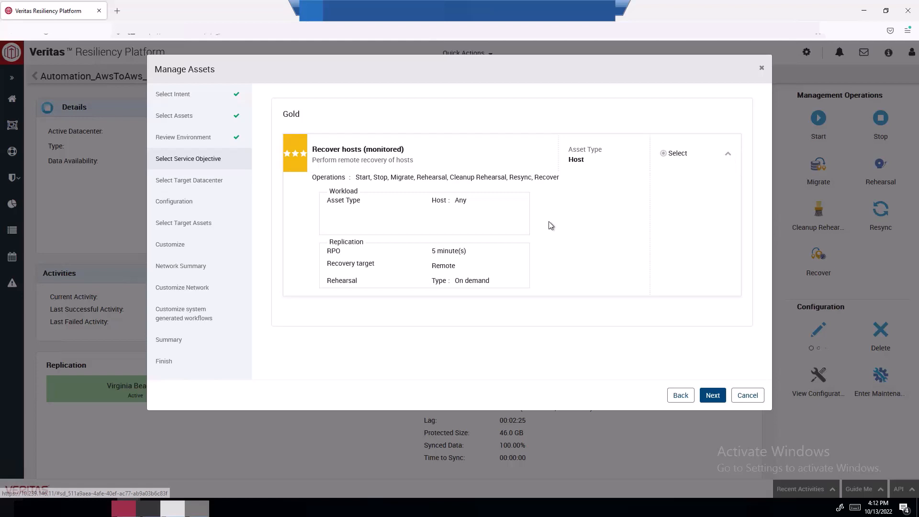
left_click(711, 395)
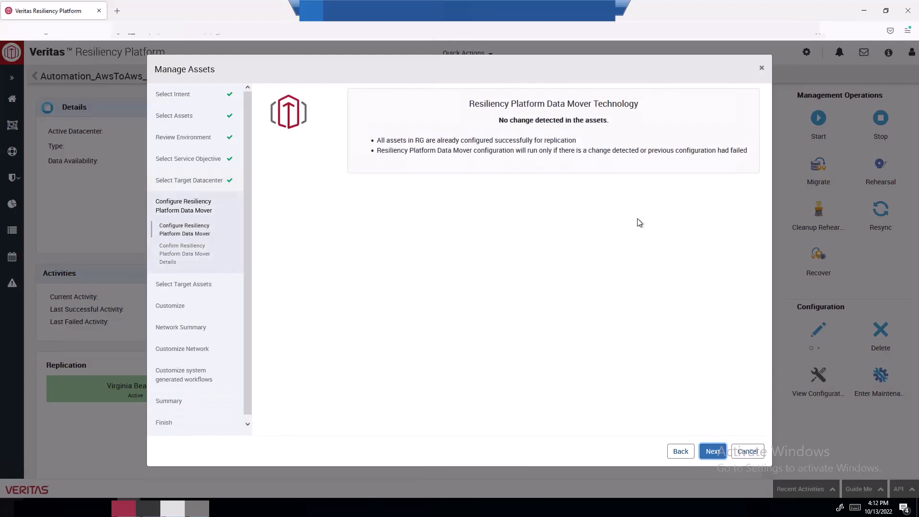
- Review the group's Data Mover replication settings, virtual machine attributes and network mappings
left_click(718, 451)
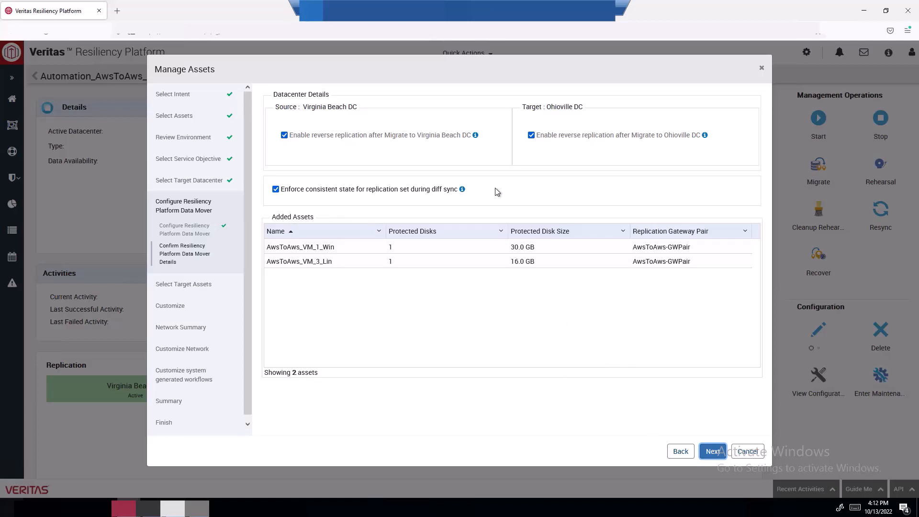
left_click(710, 451)
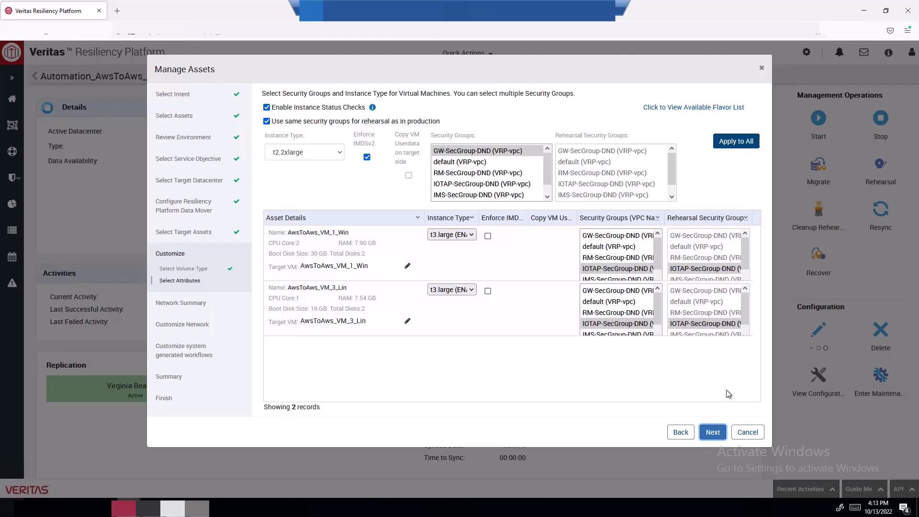
left_click(714, 434)
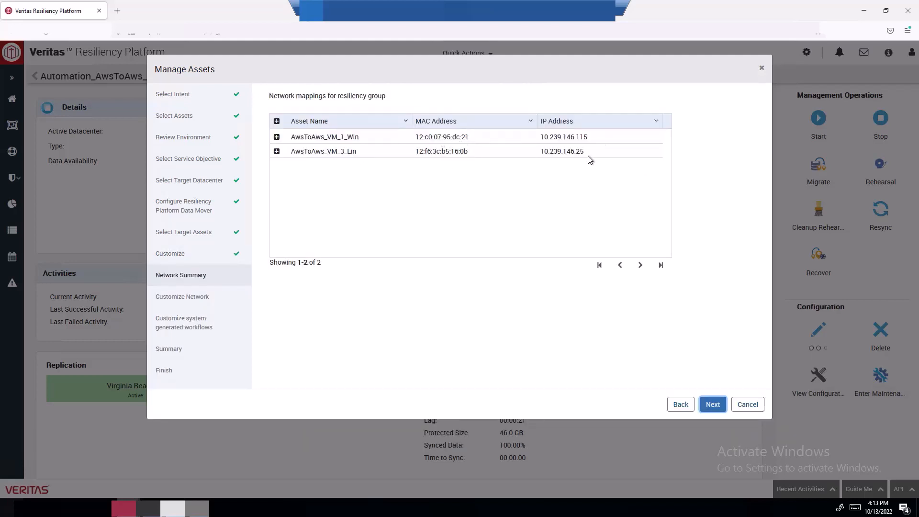
left_click(713, 406)
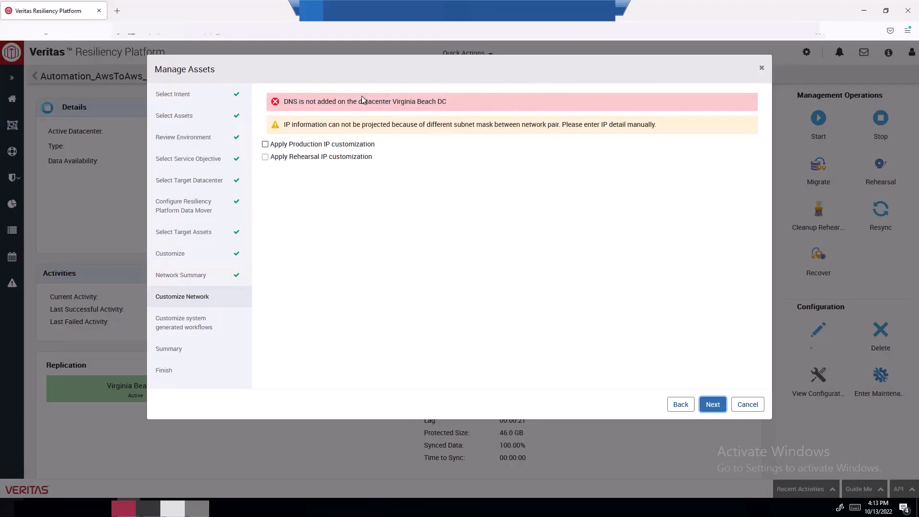
- Preview the production IP customization fields, turn that option off again and continue to the system generated workflows
left_click(264, 145)
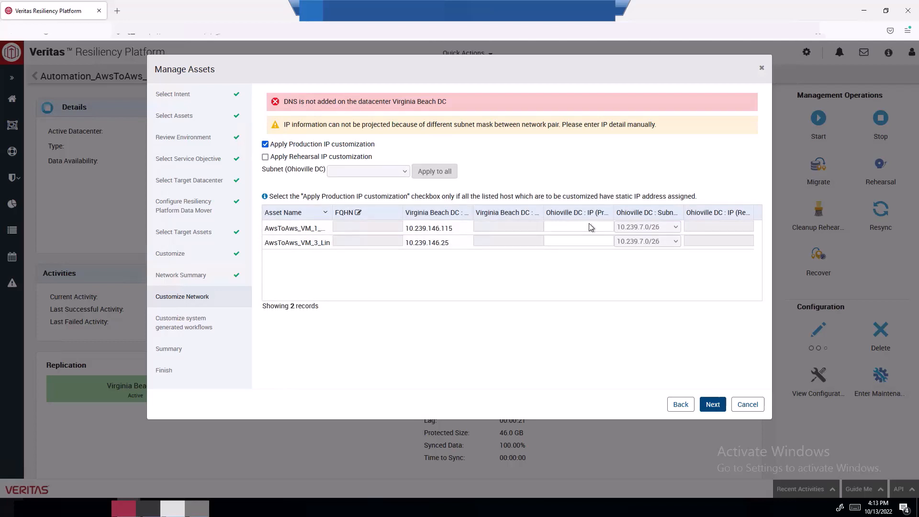
left_click(265, 145)
left_click(713, 404)
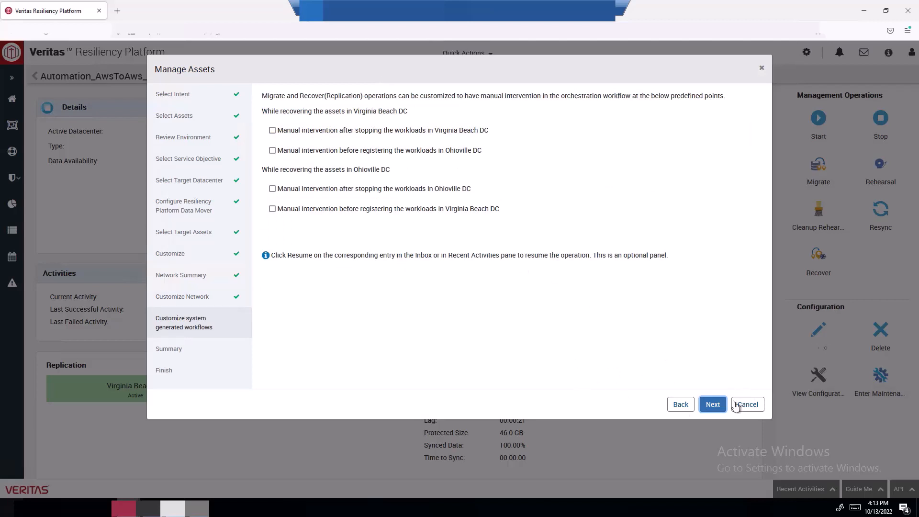
- View the configuration summary and leave the Manage Assets wizard without submitting any changes
left_click(715, 407)
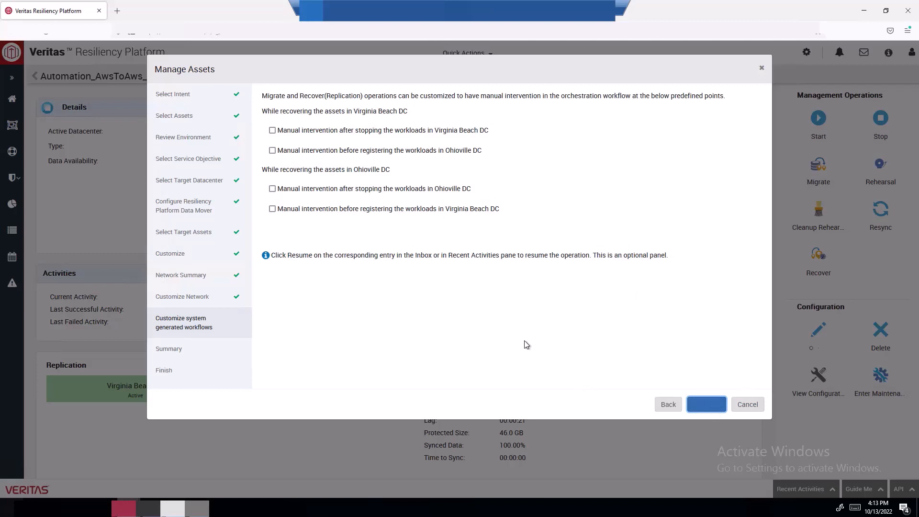
left_click(742, 403)
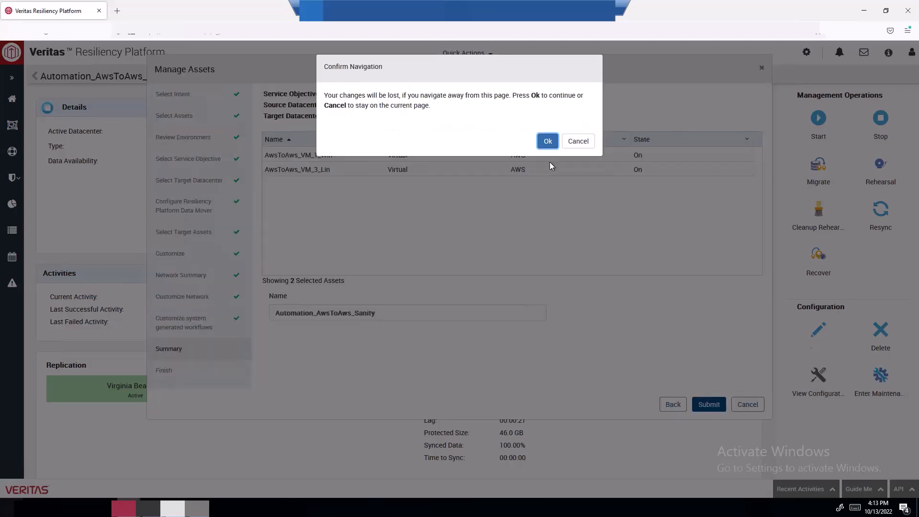
left_click(548, 141)
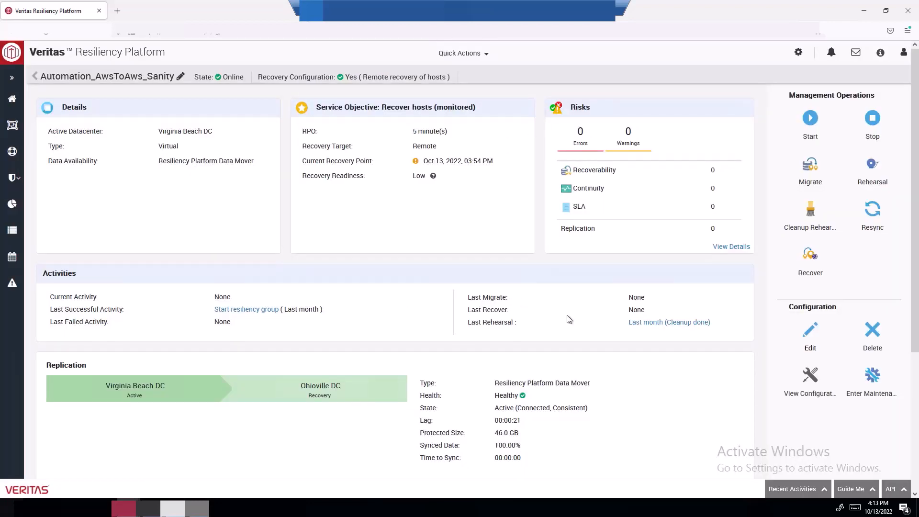
- Migrate the Automation_AwsToAws_Sanity resiliency group to the Ohioville DC target datacenter and open the operation's progress view
scroll(569, 318, "down", 1)
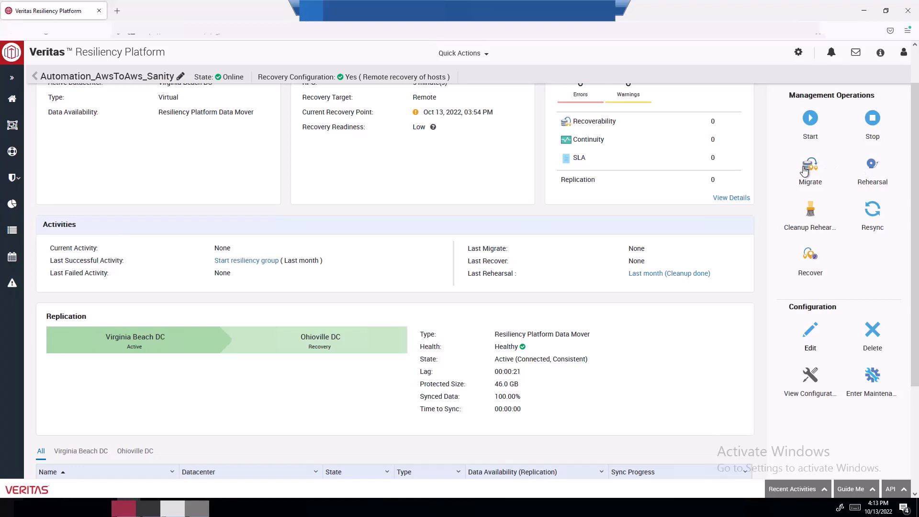
left_click(804, 170)
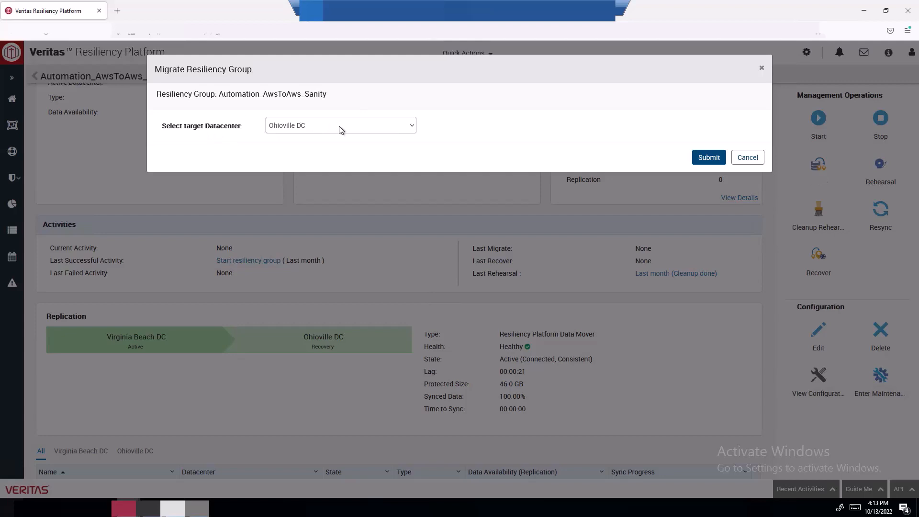
left_click(708, 157)
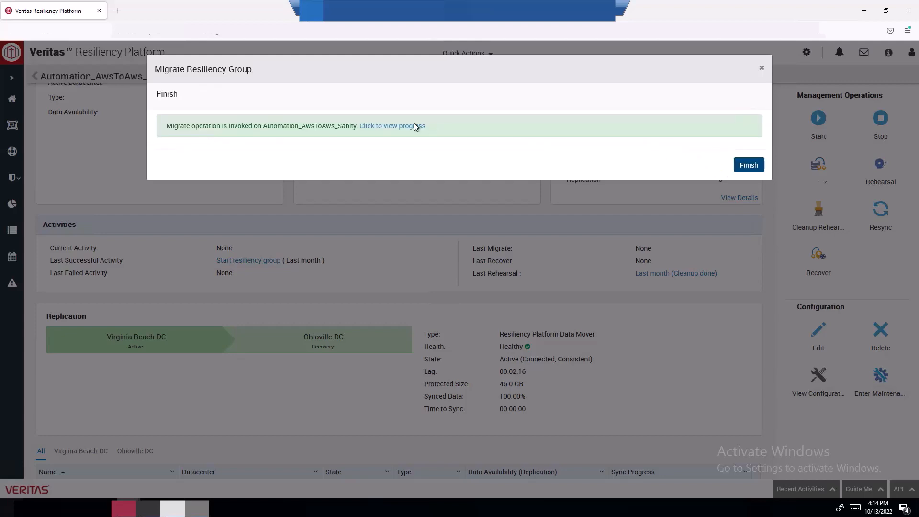
left_click(414, 126)
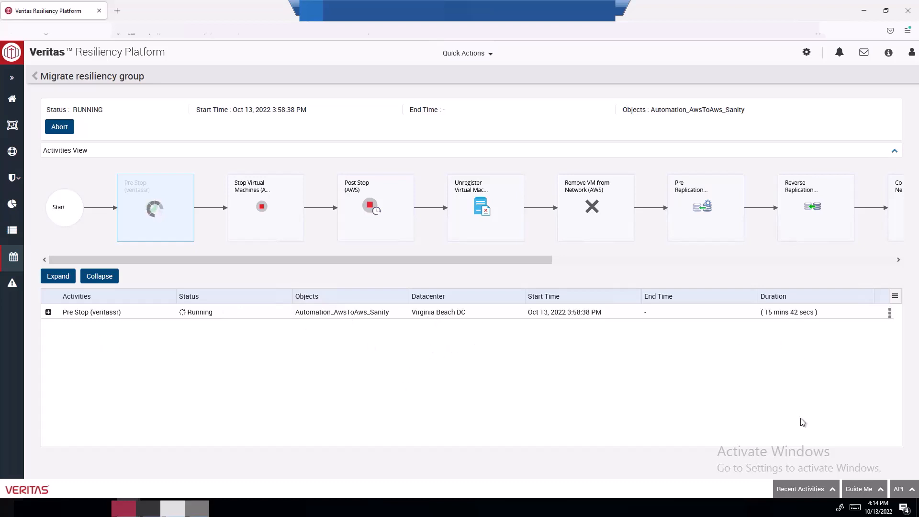
- Look through the migration workflow stages, then switch to the AWS EC2 console and check the AwsToAws instances in N. Virginia
left_click(594, 261)
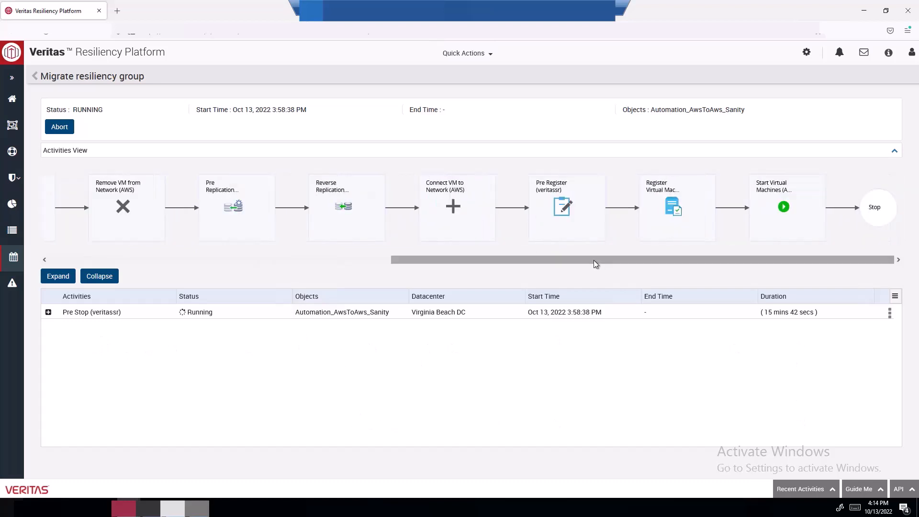
left_click(151, 254)
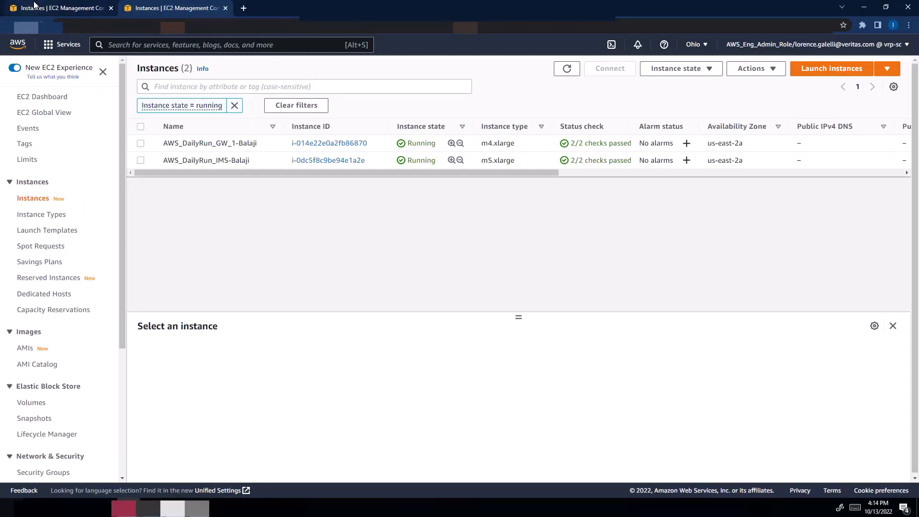
left_click(34, 5)
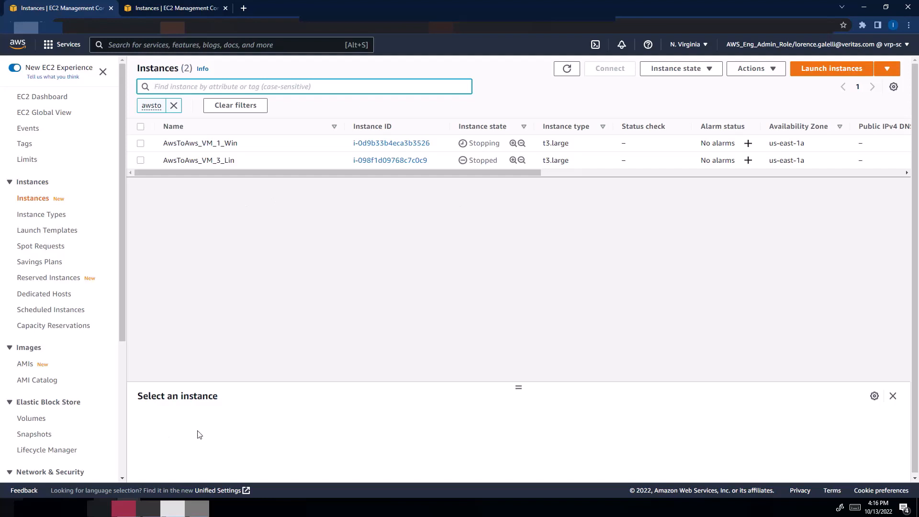
- Switch back to Veritas Resiliency Platform, expand all migration activities and inspect the workflow through its final stages
left_click(180, 468)
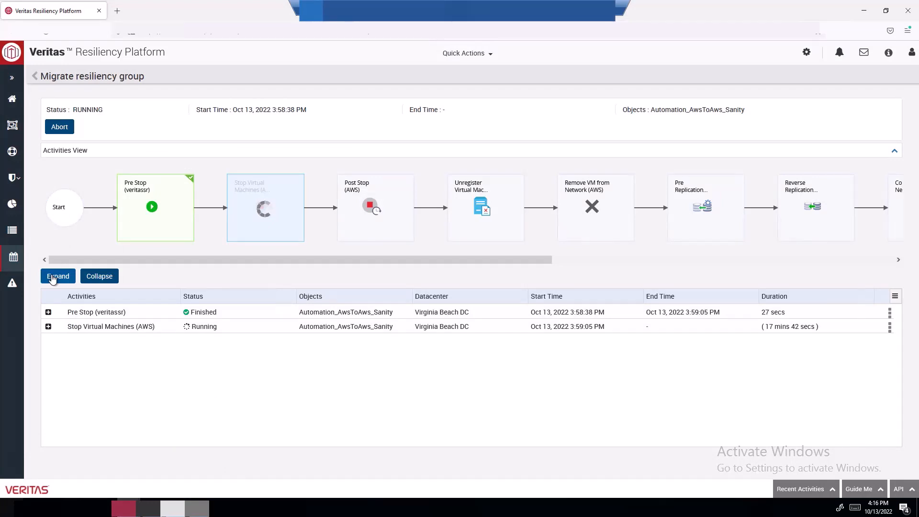
scroll(335, 354, "down", 3)
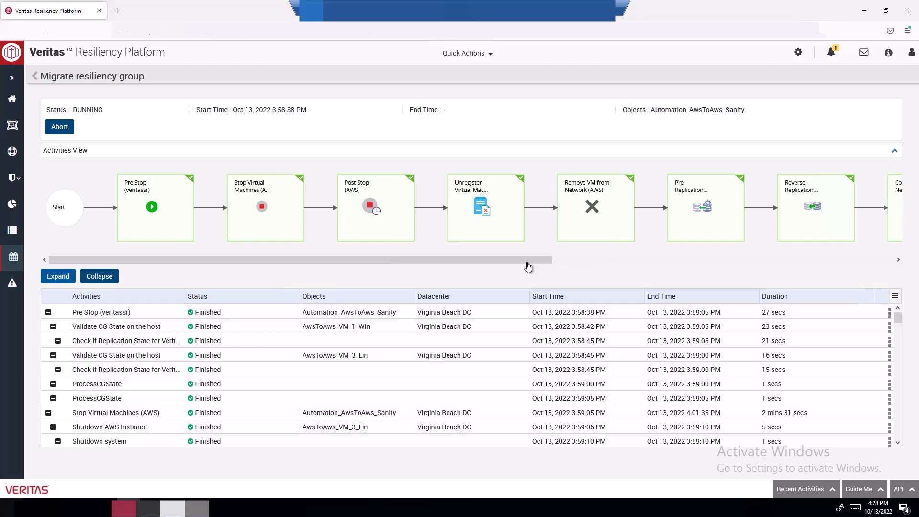
left_click(653, 261)
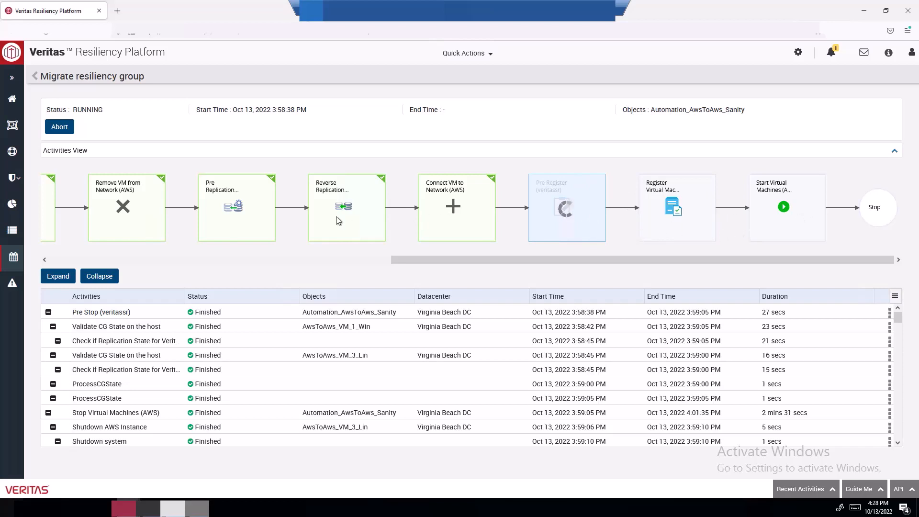
- Collapse the migration activities and expand only Reverse Replication to examine its subtasks
left_click(88, 279)
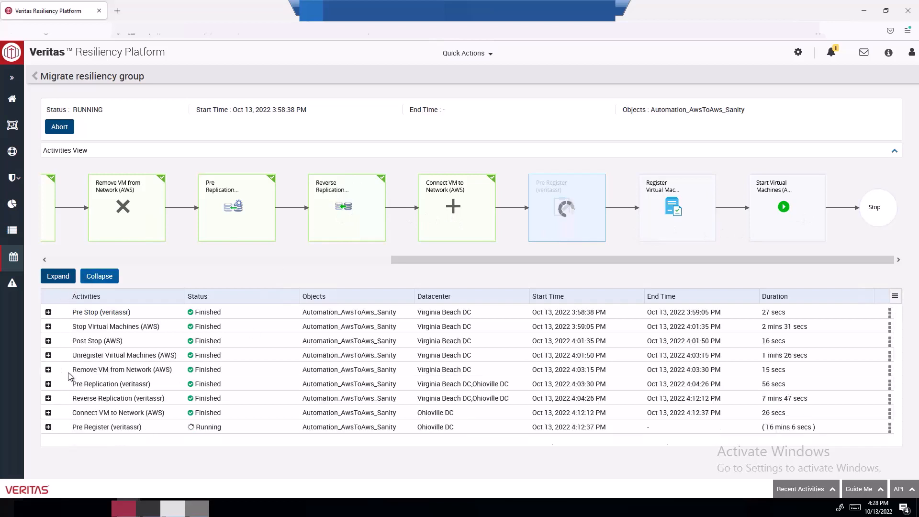
left_click(48, 399)
scroll(187, 398, "down", 1)
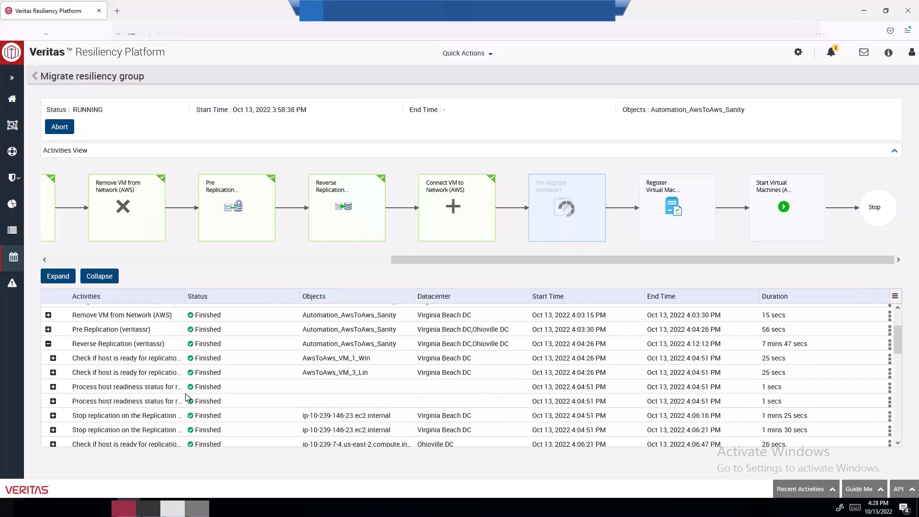
scroll(186, 398, "down", 4)
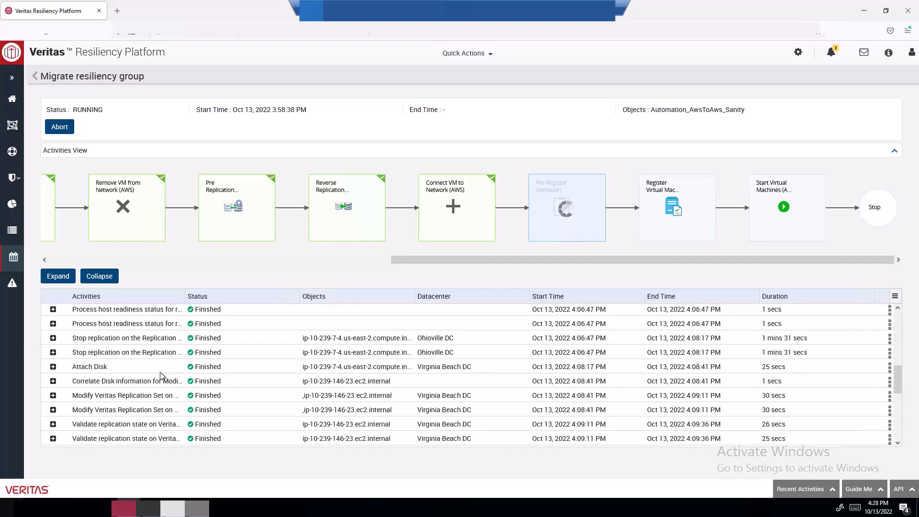
- Review the remaining Reverse Replication subtasks through the end of the stage, then collapse all migration activities
scroll(161, 377, "down", 1)
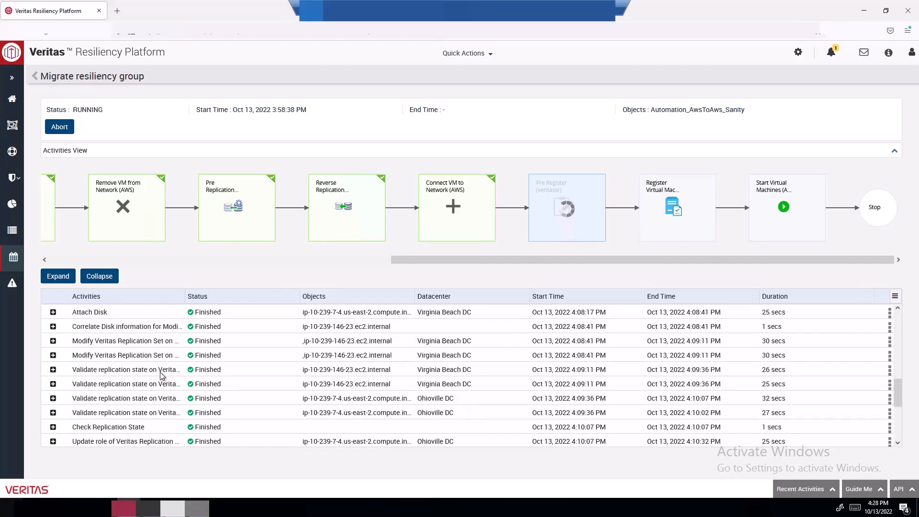
scroll(161, 390, "down", 1)
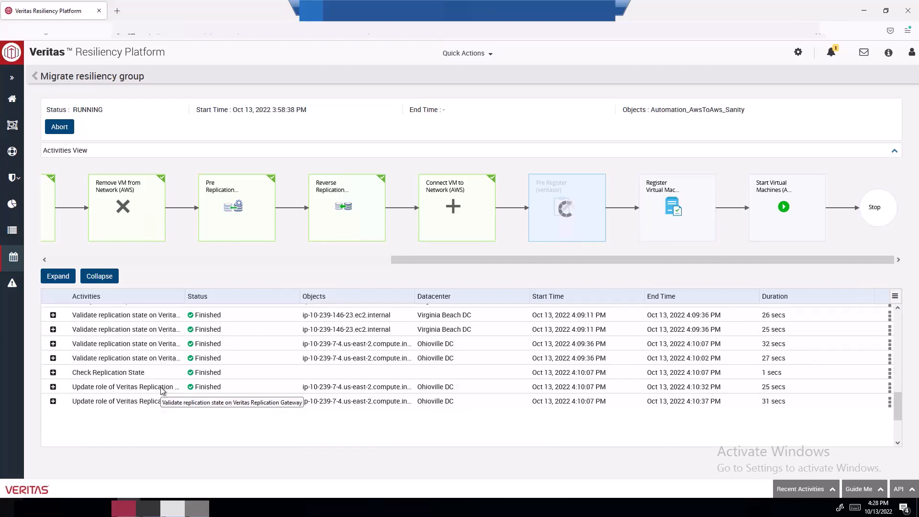
scroll(161, 390, "down", 1)
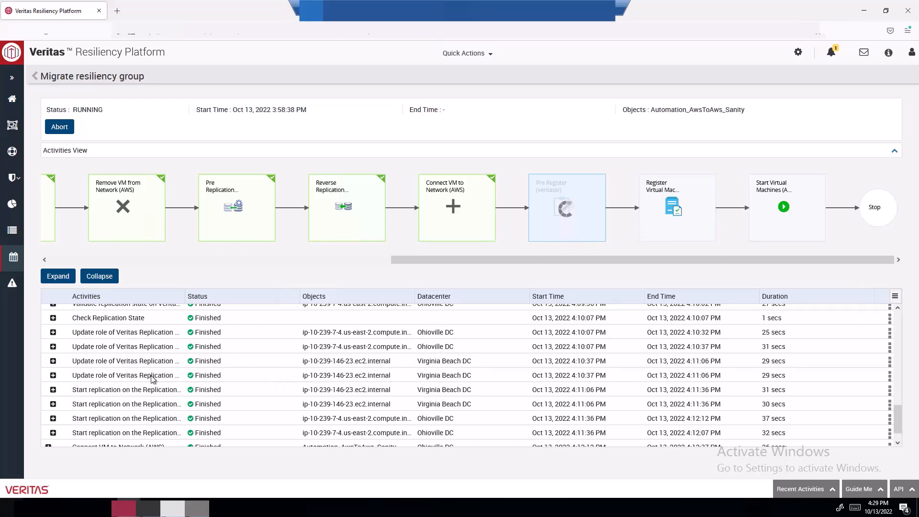
scroll(154, 379, "down", 2)
scroll(154, 335, "up", 3)
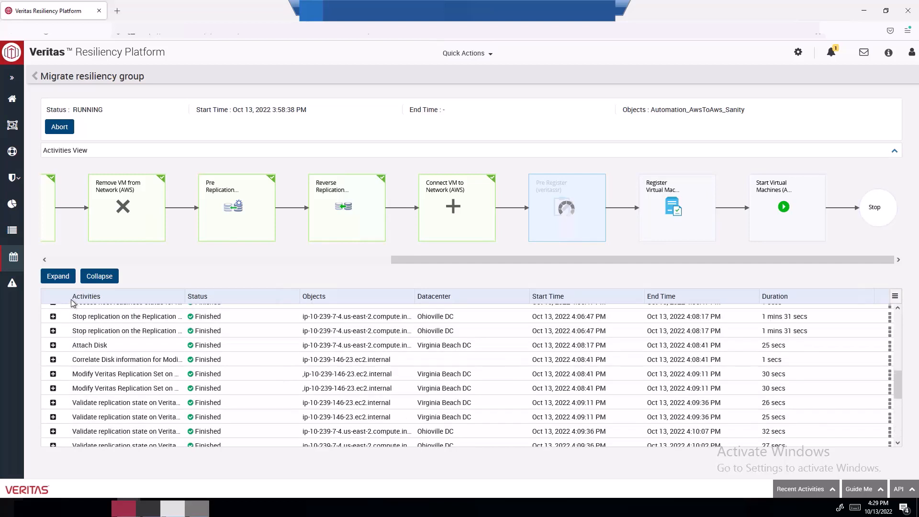
left_click(100, 278)
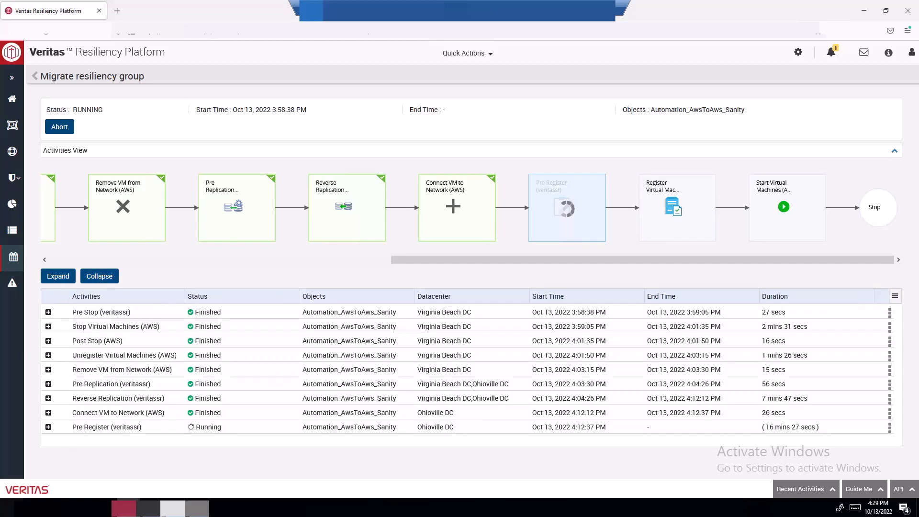
- Switch to the AWS EC2 console and refresh the instance lists for the N. Virginia and Ohio regions during the migration
left_click(149, 509)
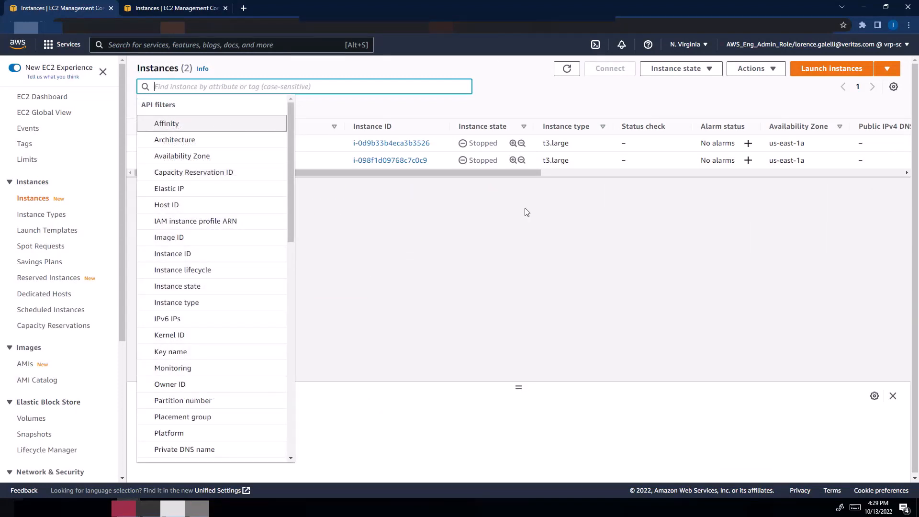
left_click(570, 72)
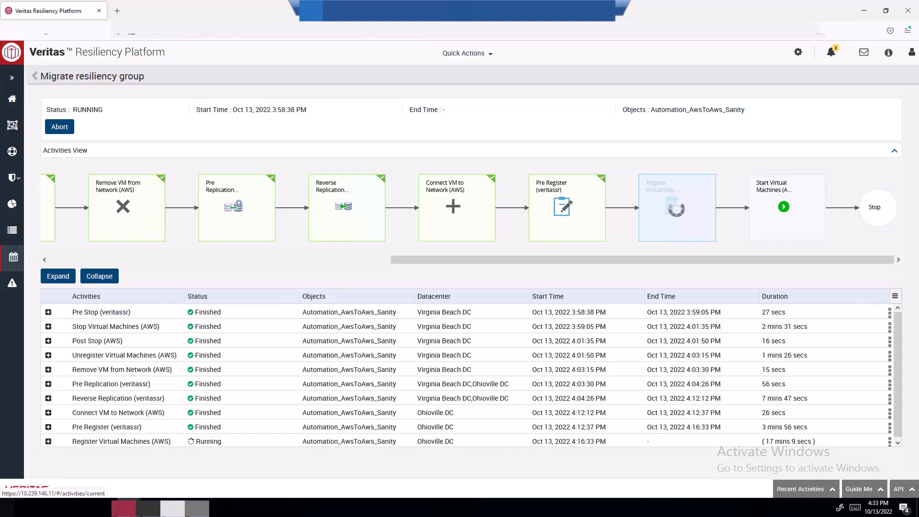
left_click(129, 507)
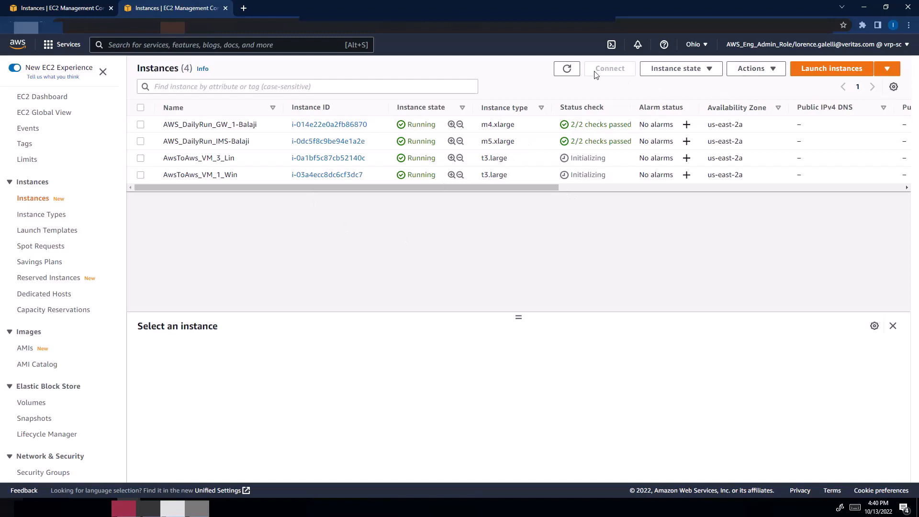
left_click(565, 70)
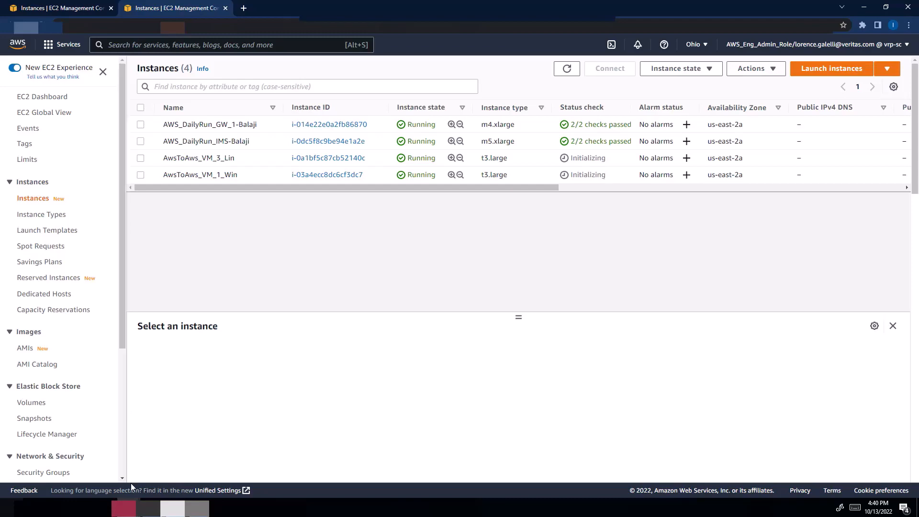
- Switch back to Veritas Resiliency Platform, return to the Automation_AwsToAws_Sanity details, and review its activities, replication direction and virtual machines
left_click(127, 507)
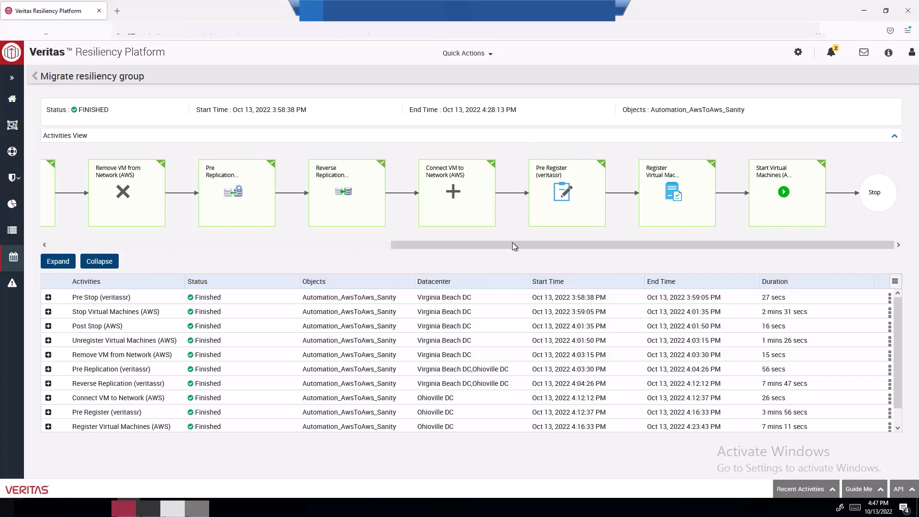
left_click(35, 78)
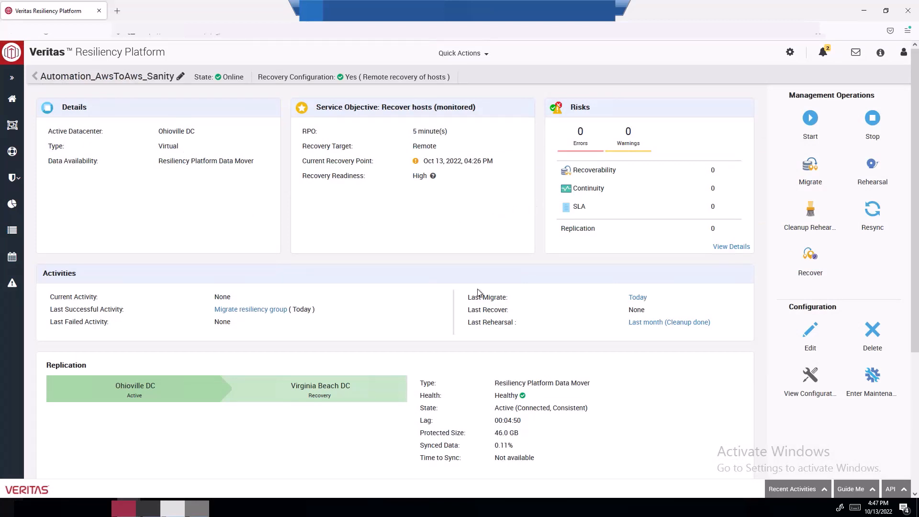
scroll(498, 289, "down", 1)
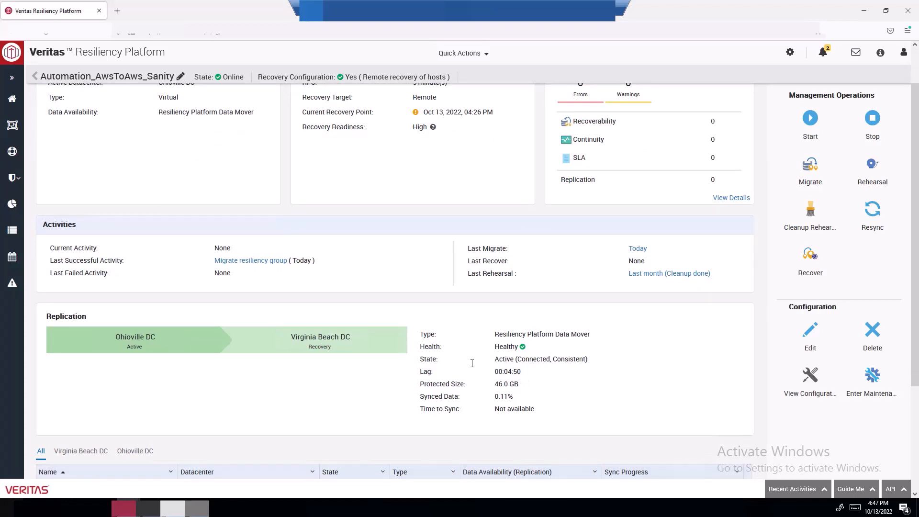
scroll(486, 362, "down", 1)
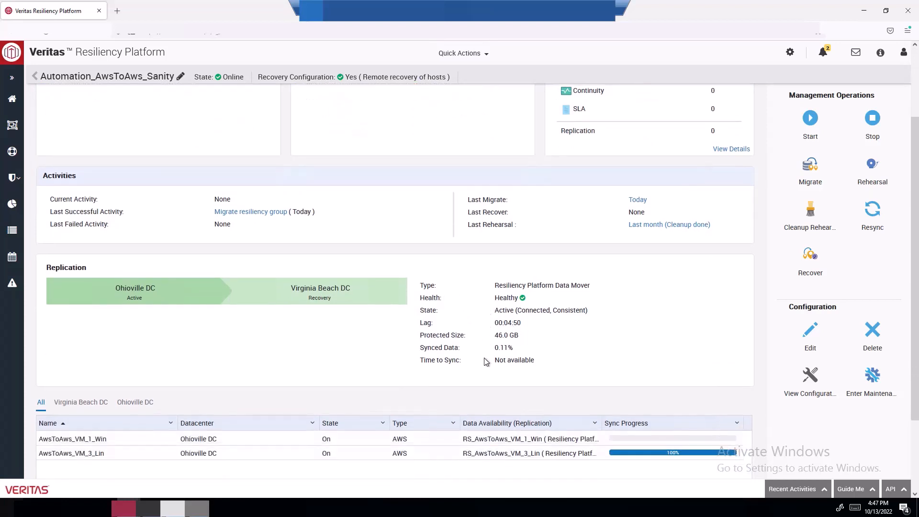
scroll(487, 330, "down", 1)
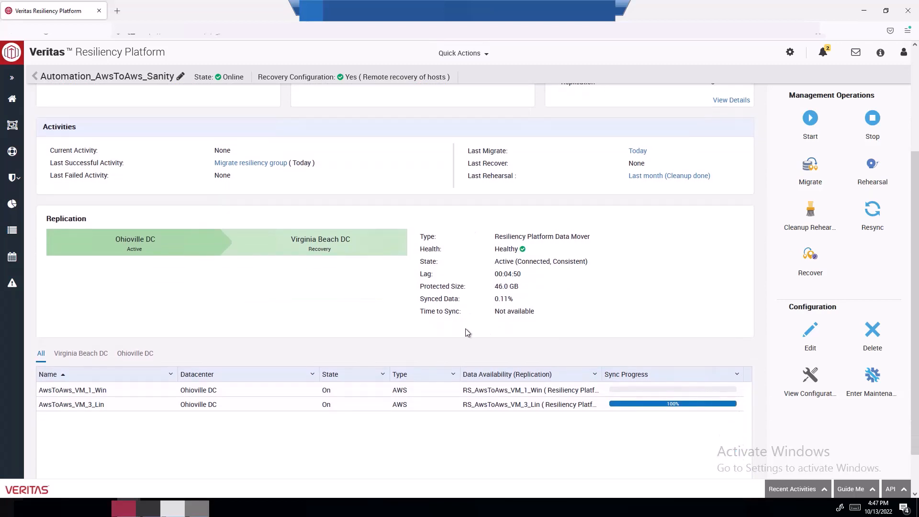
scroll(467, 333, "up", 3)
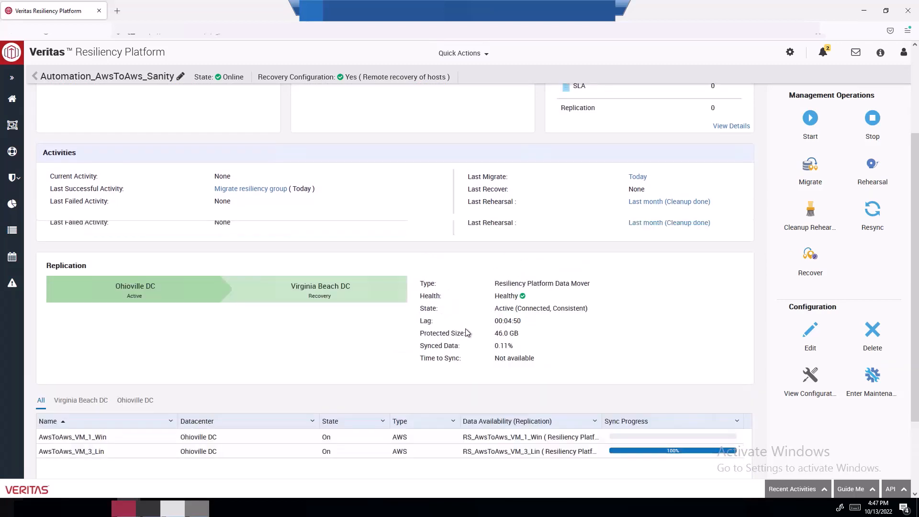
- View the dashboard, then list the resiliency groups under Assets and check the operations available for Automation_AwsToAws_Sanity
left_click(12, 99)
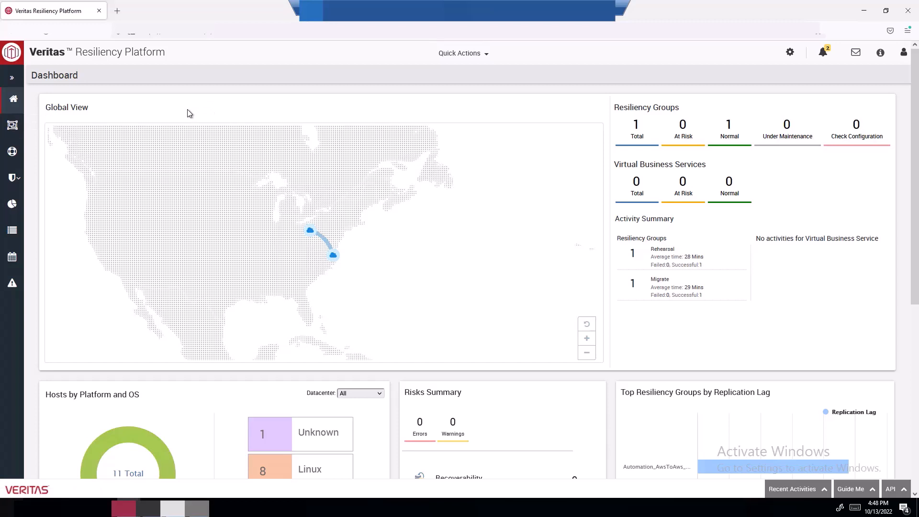
left_click(108, 105)
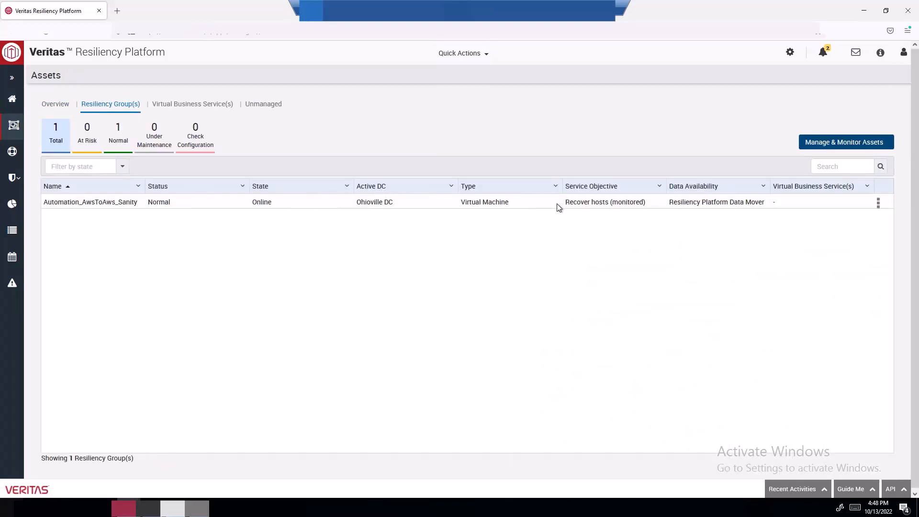
right_click(558, 204)
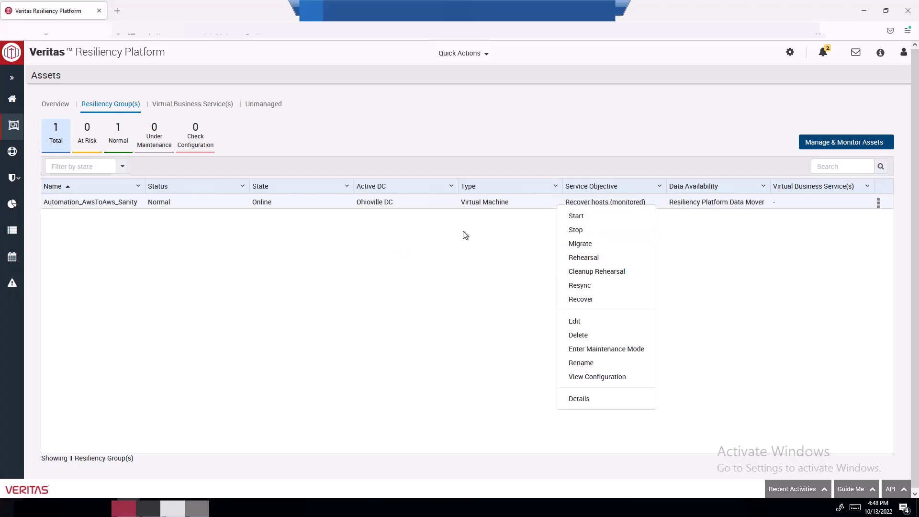
left_click(487, 220)
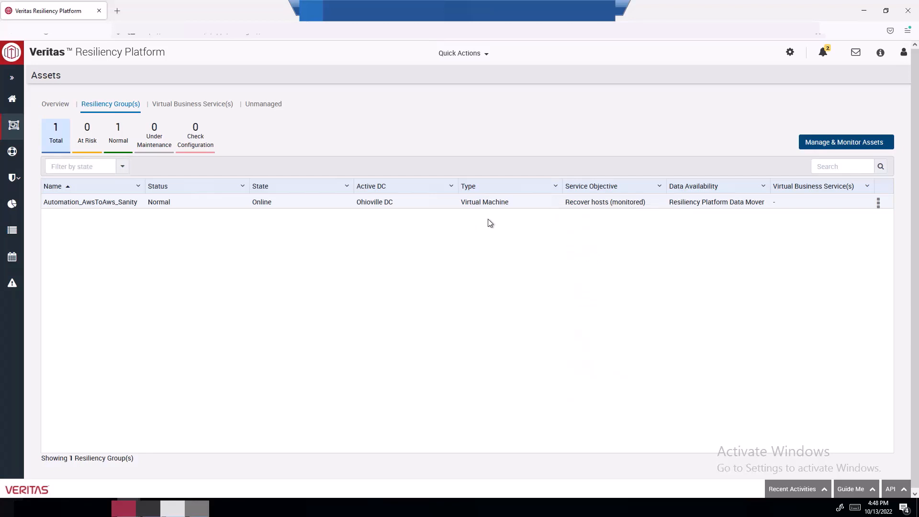